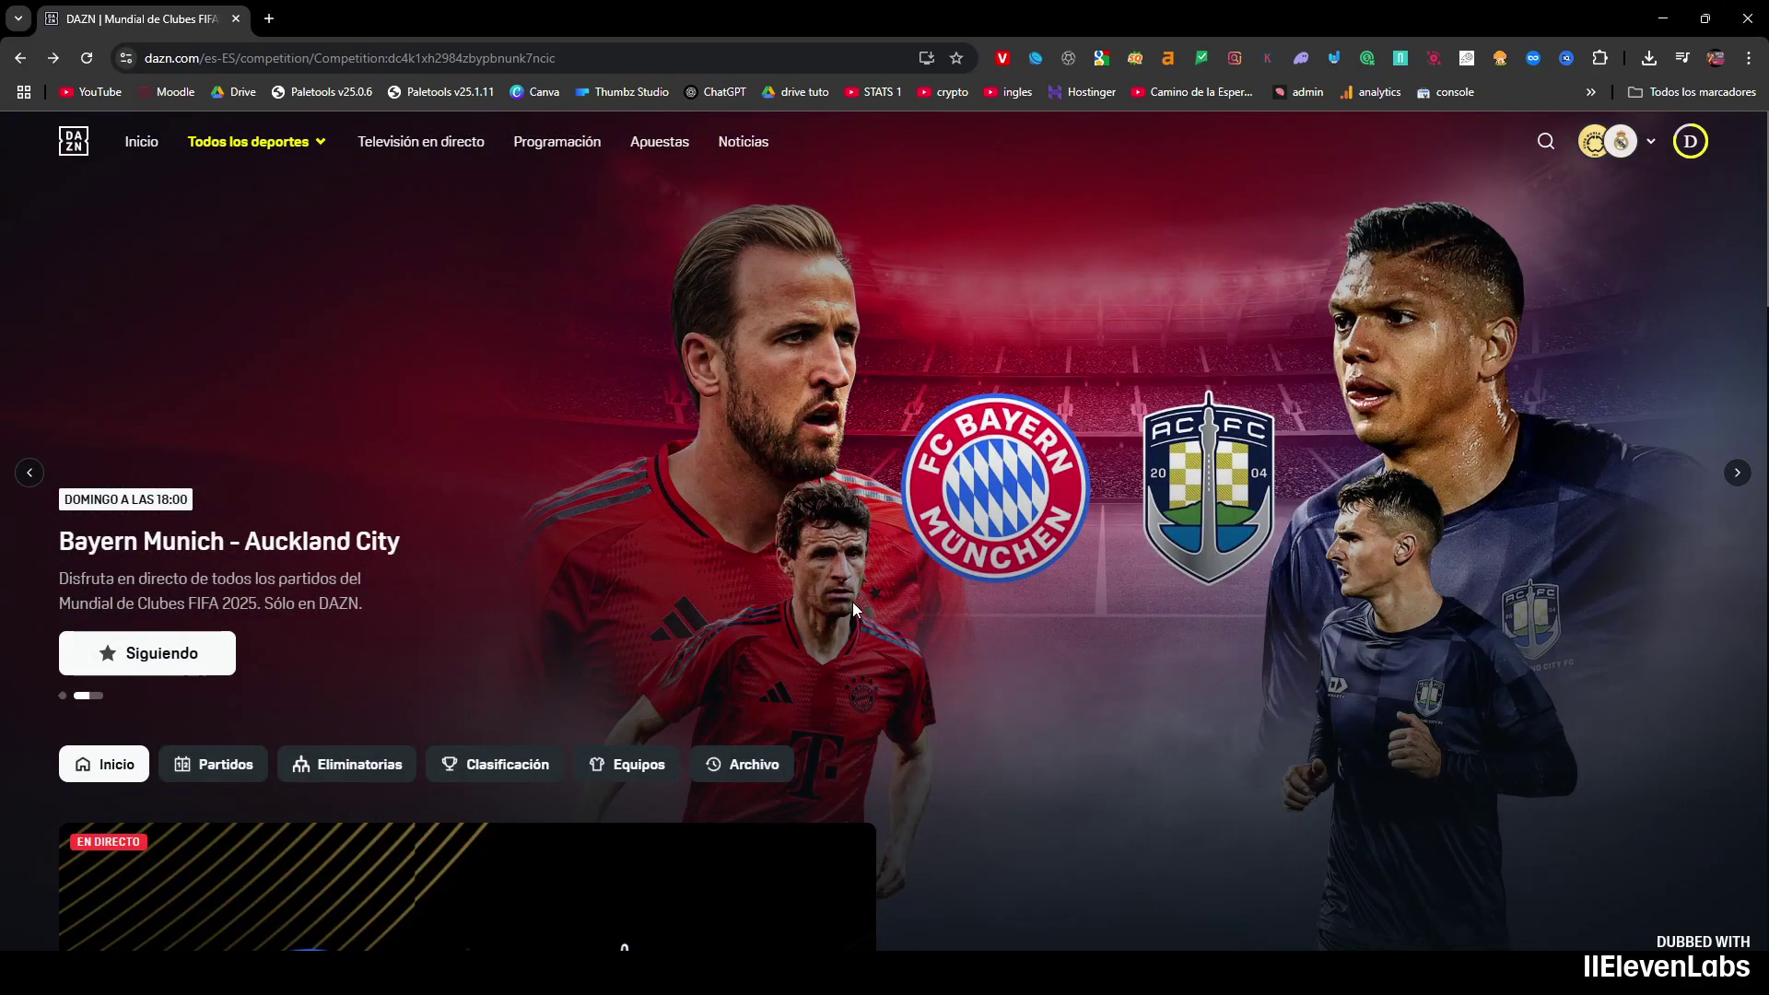
{"action": "scroll", "coordinate": [841, 608], "scroll_direction": "down", "scroll_amount": 2}
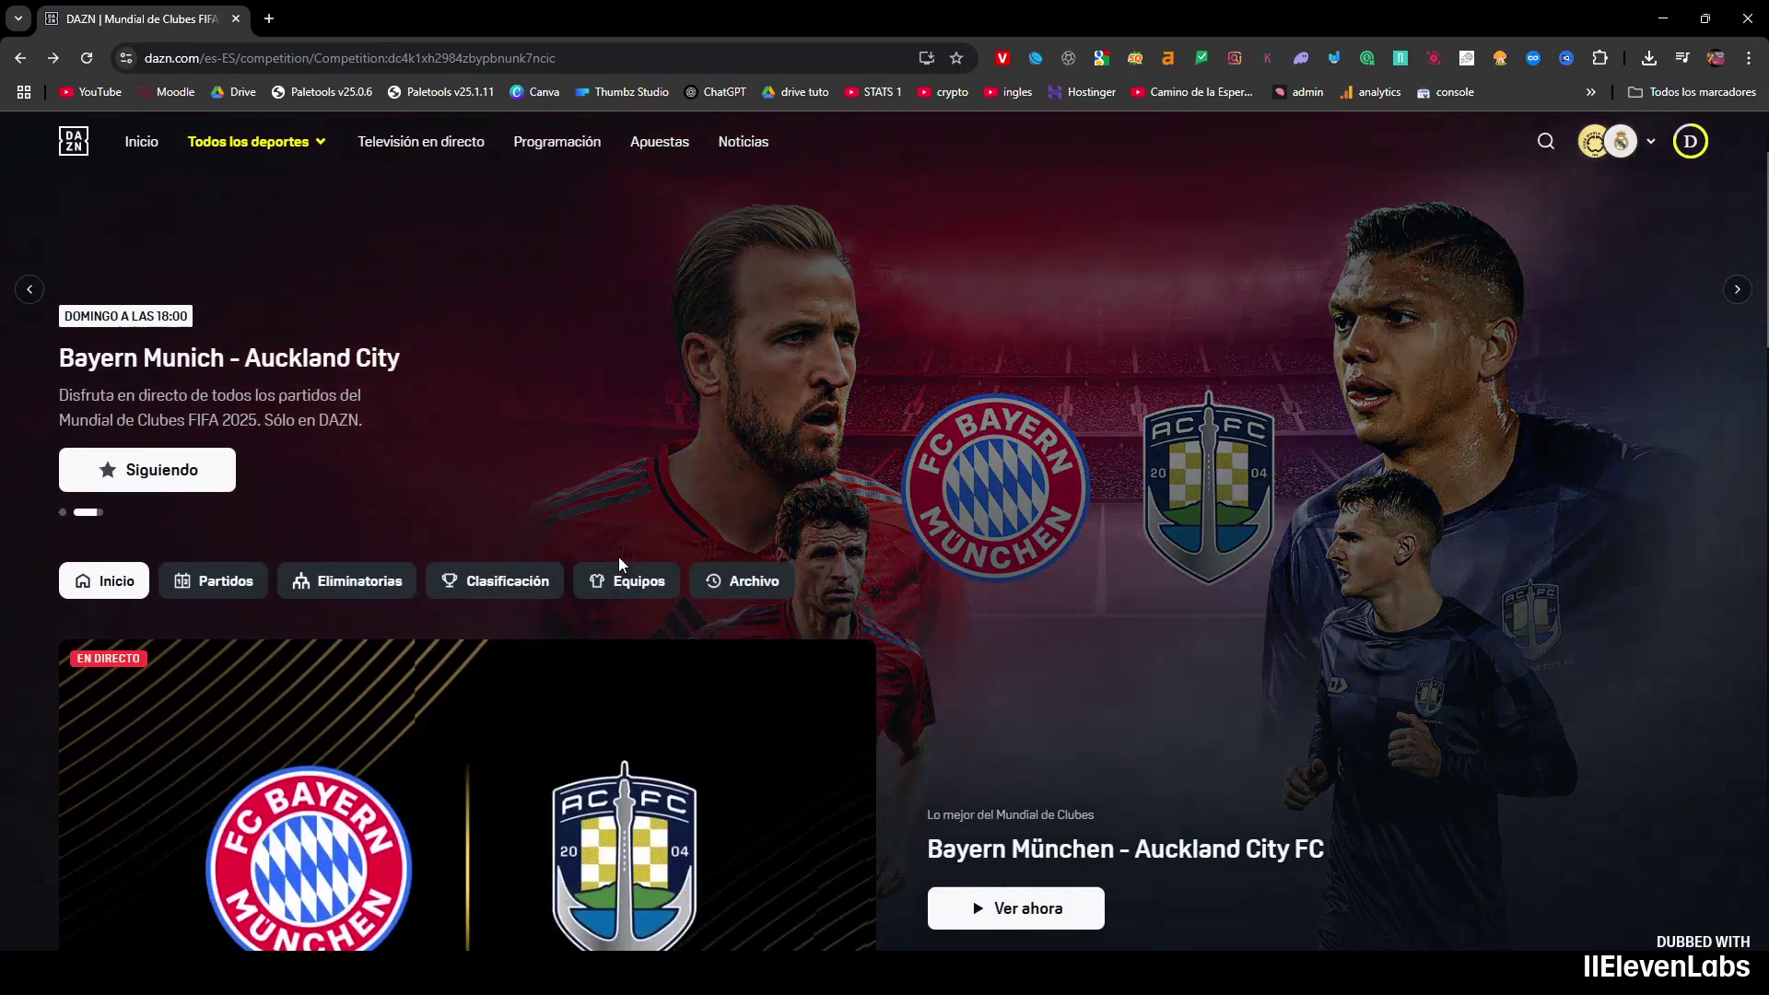
{"action": "scroll", "coordinate": [985, 498], "scroll_direction": "up", "scroll_amount": 2}
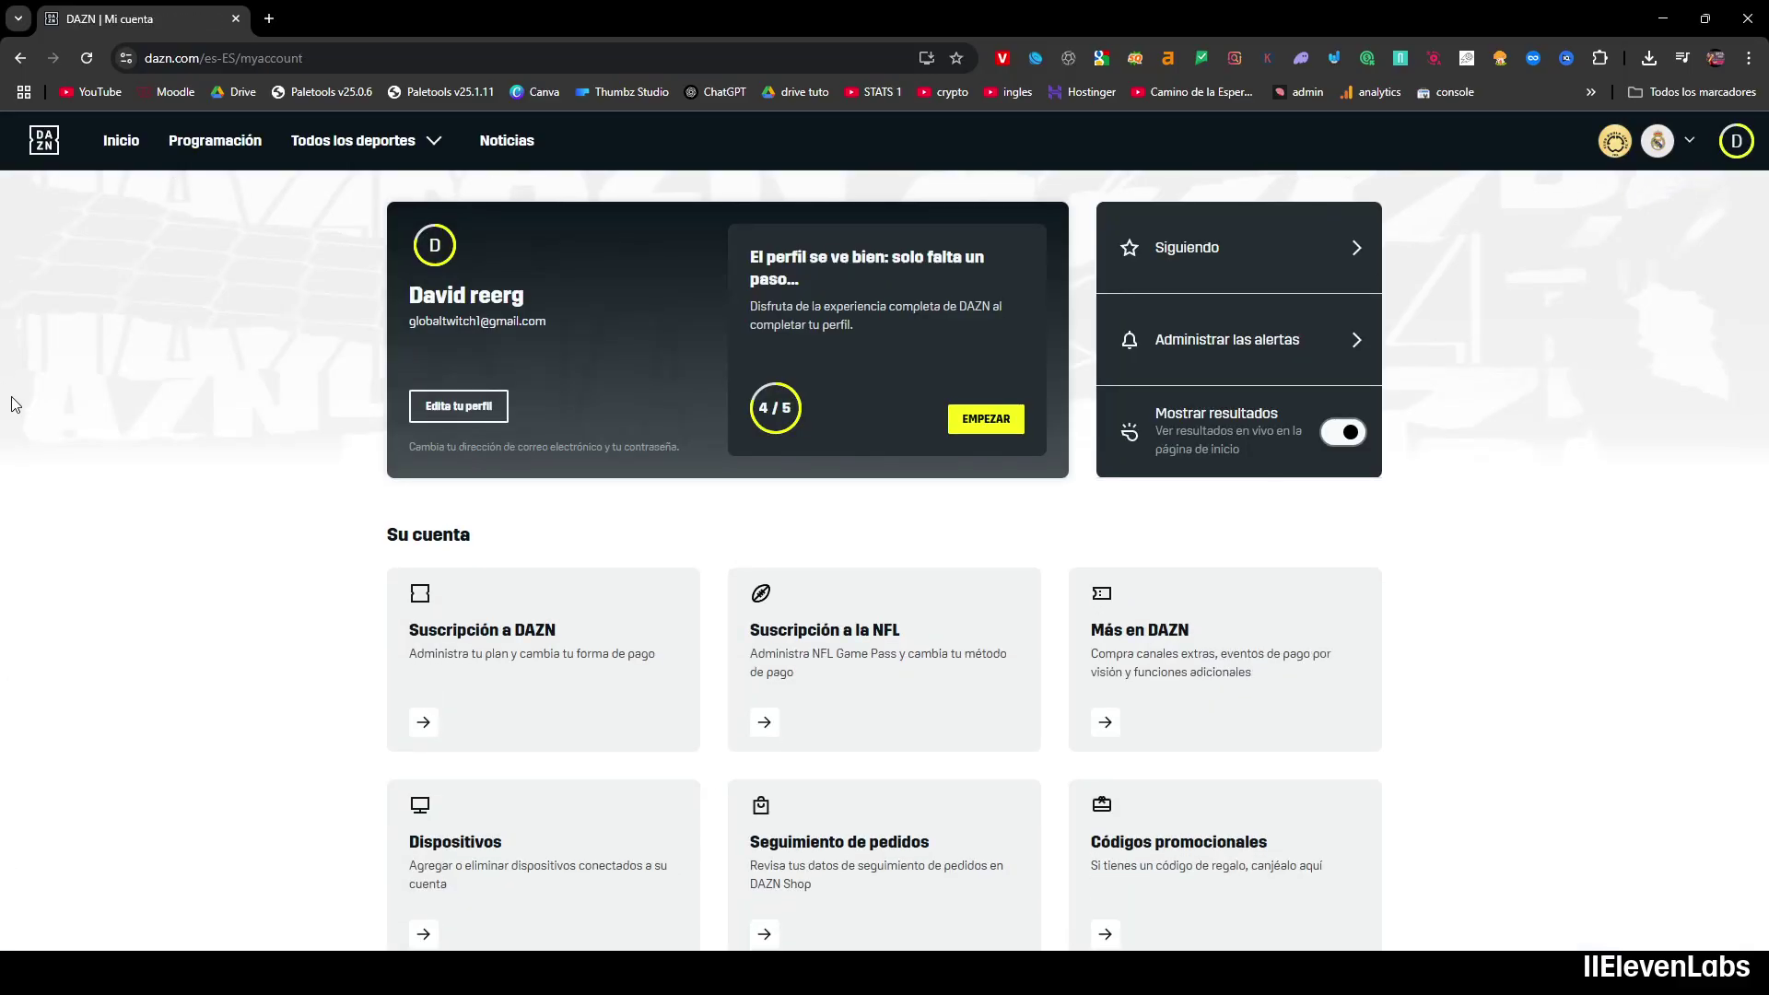
{"action": "scroll", "coordinate": [14, 400], "scroll_direction": "down", "scroll_amount": 1}
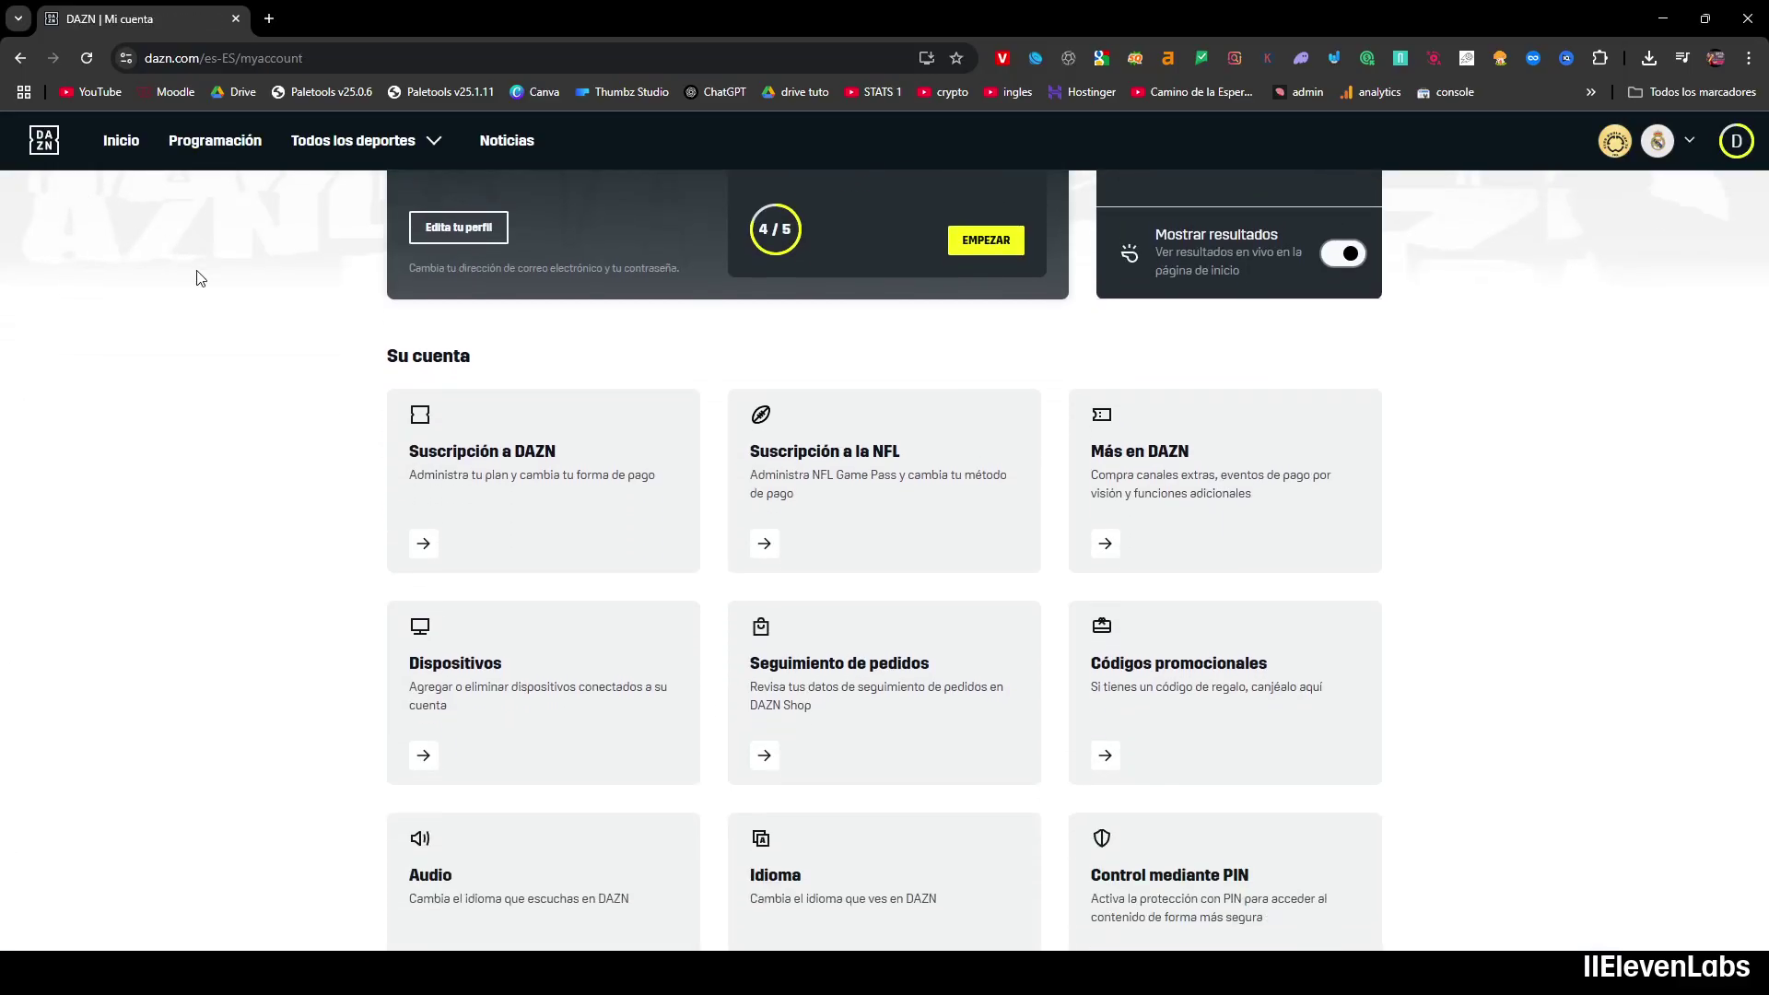
{"action": "scroll", "coordinate": [415, 699], "scroll_direction": "down", "scroll_amount": 1}
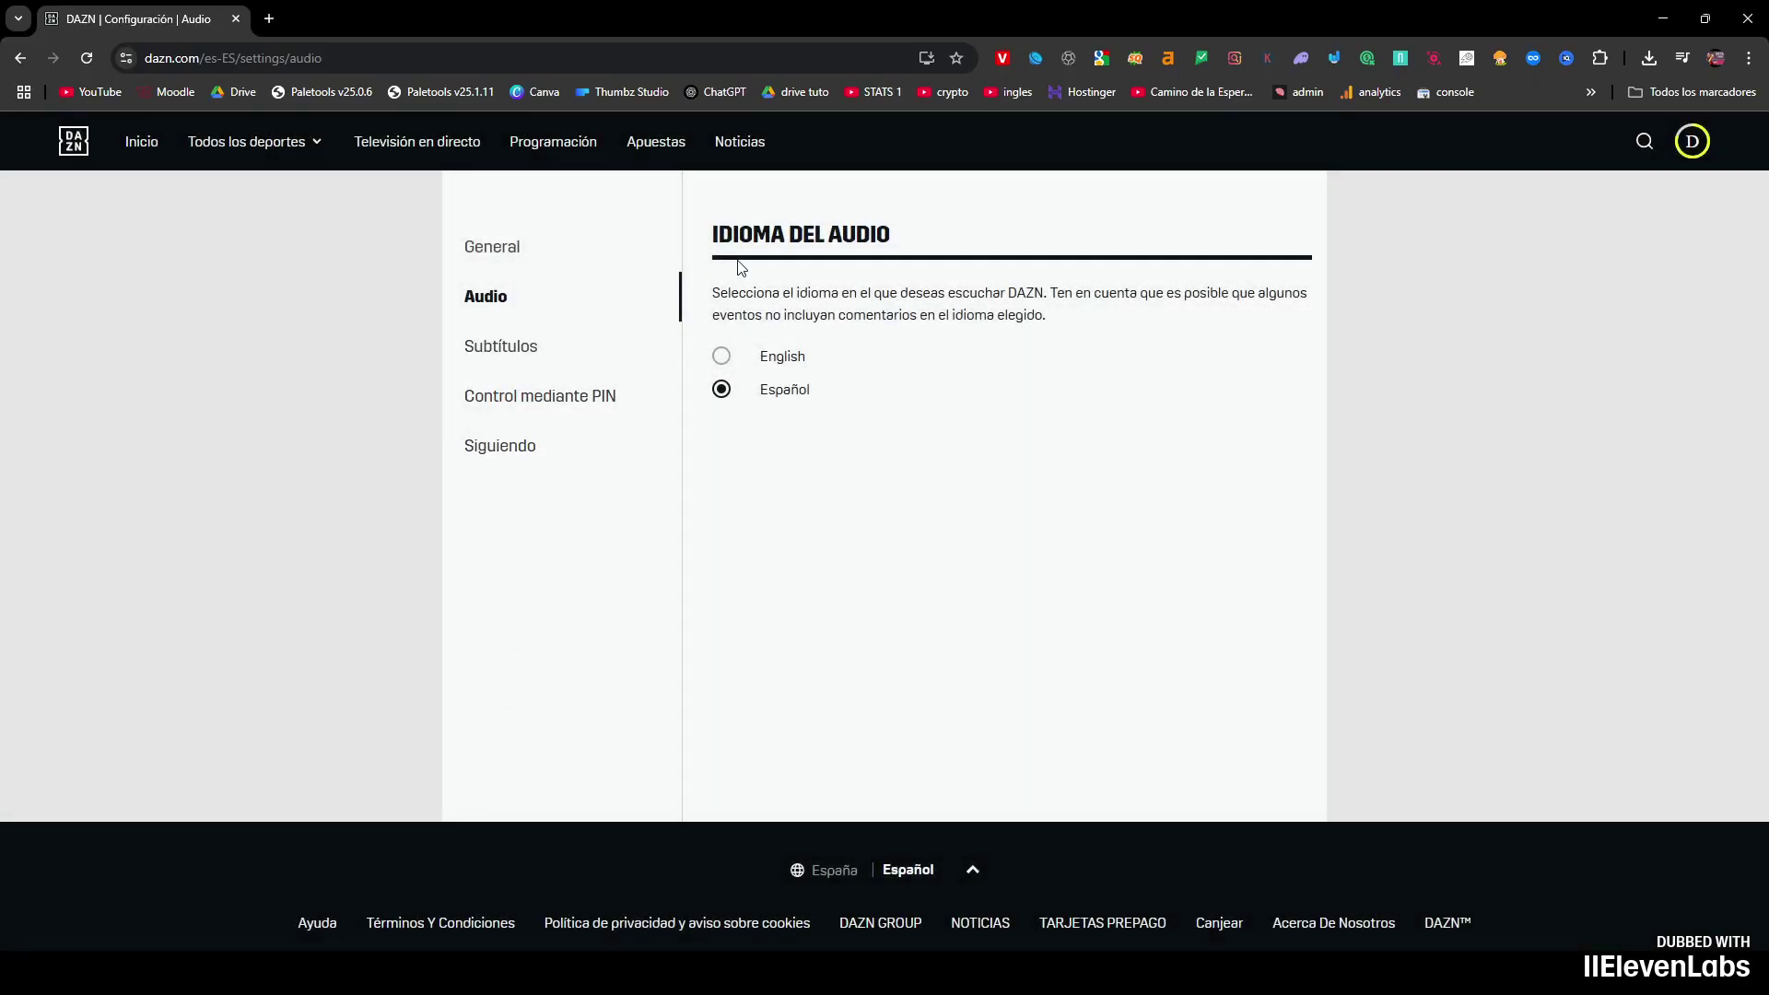
Switch the DAZN audio language to English, then back to Español
{"action": "left_click_drag", "start_coordinate": [704, 235], "coordinate": [874, 232]}
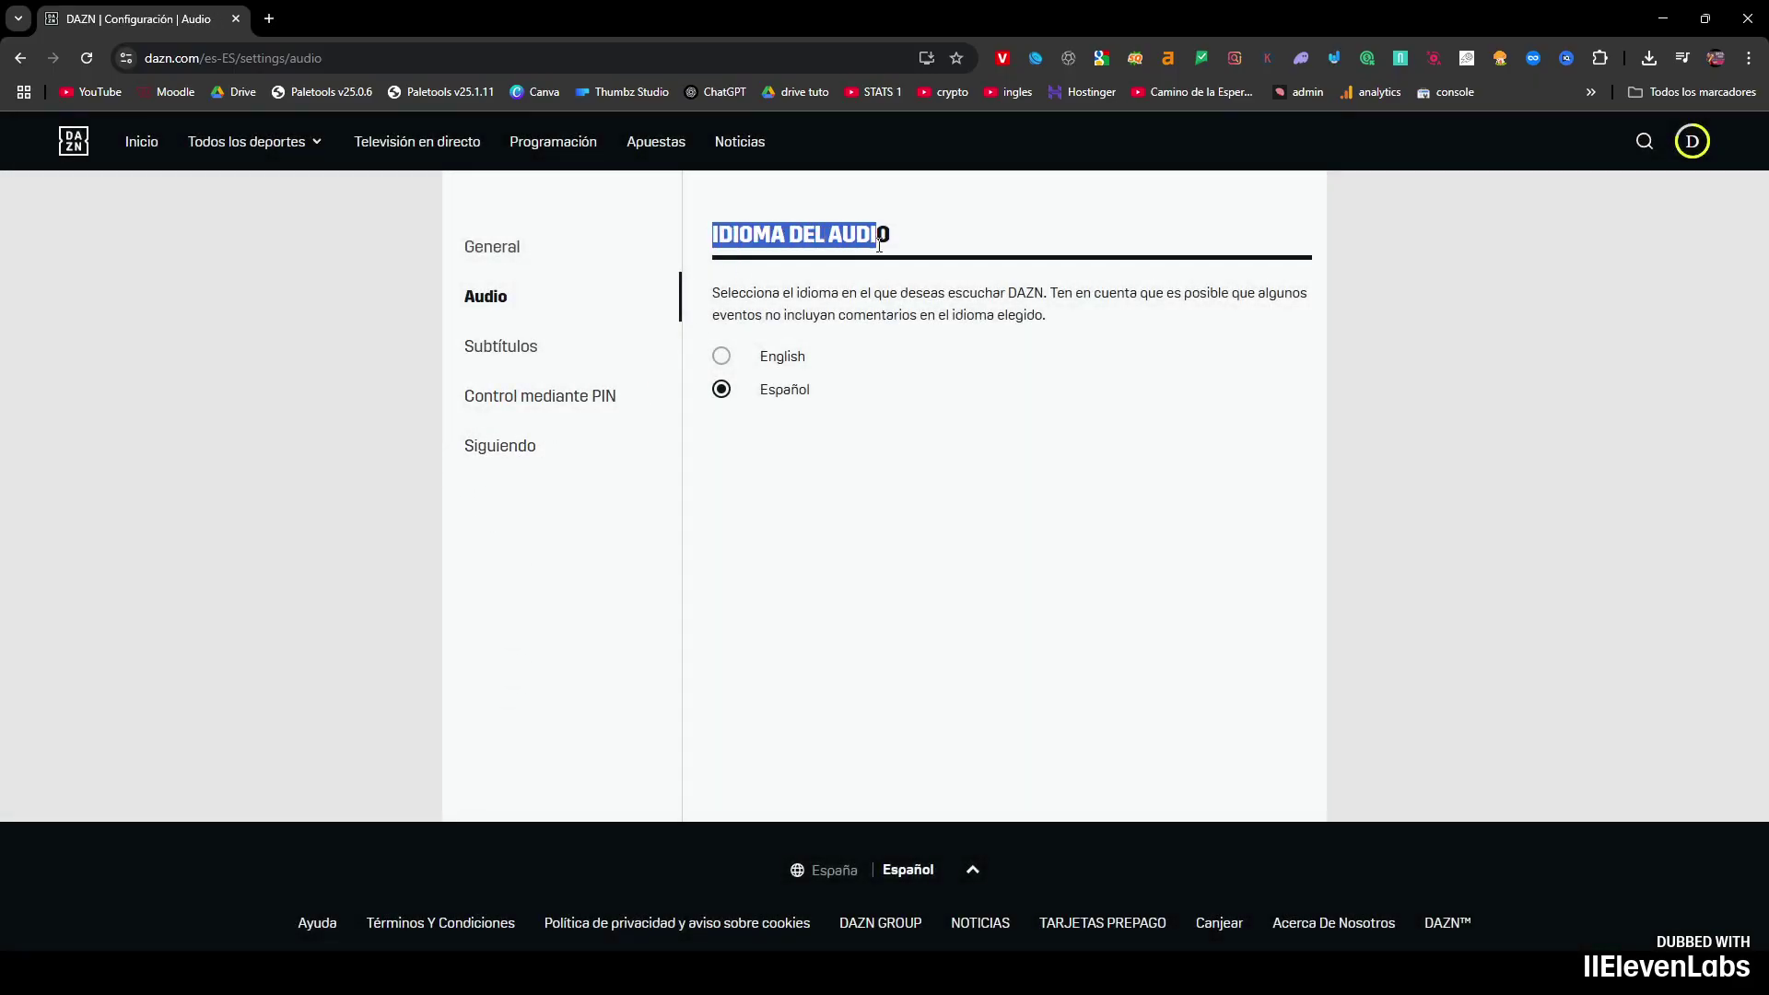
{"action": "left_click", "coordinate": [845, 235]}
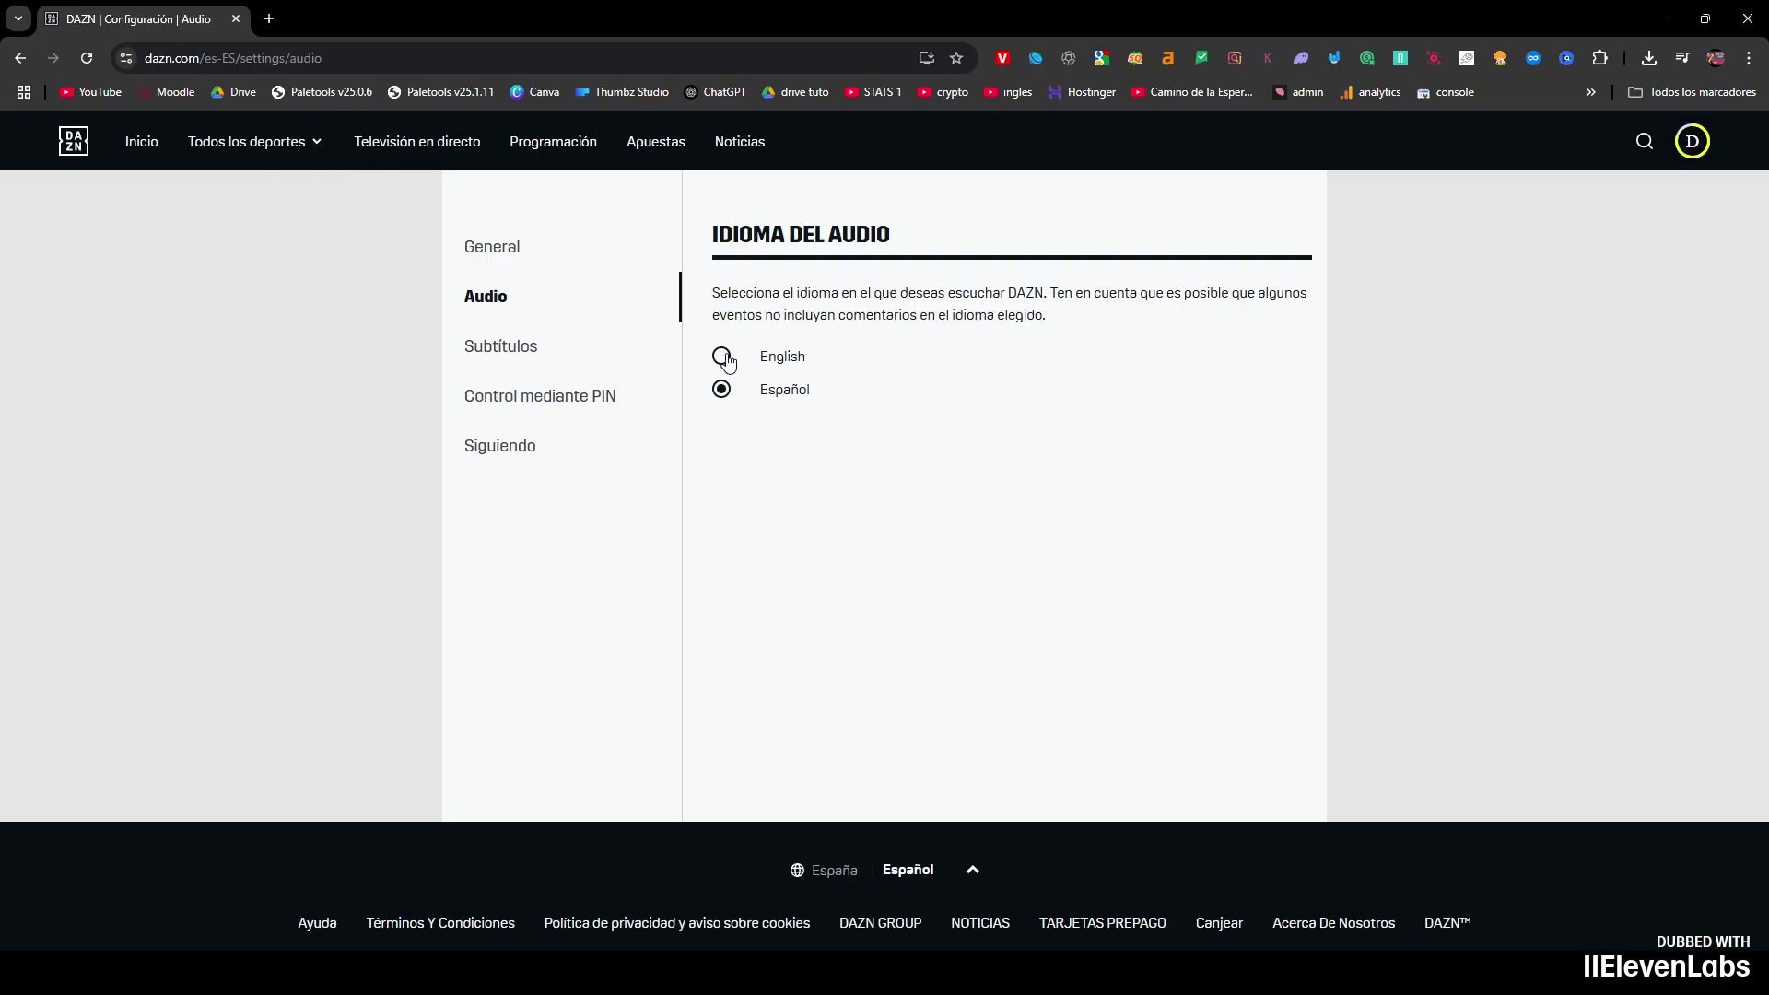
{"action": "left_click", "coordinate": [724, 357]}
{"action": "left_click", "coordinate": [730, 388]}
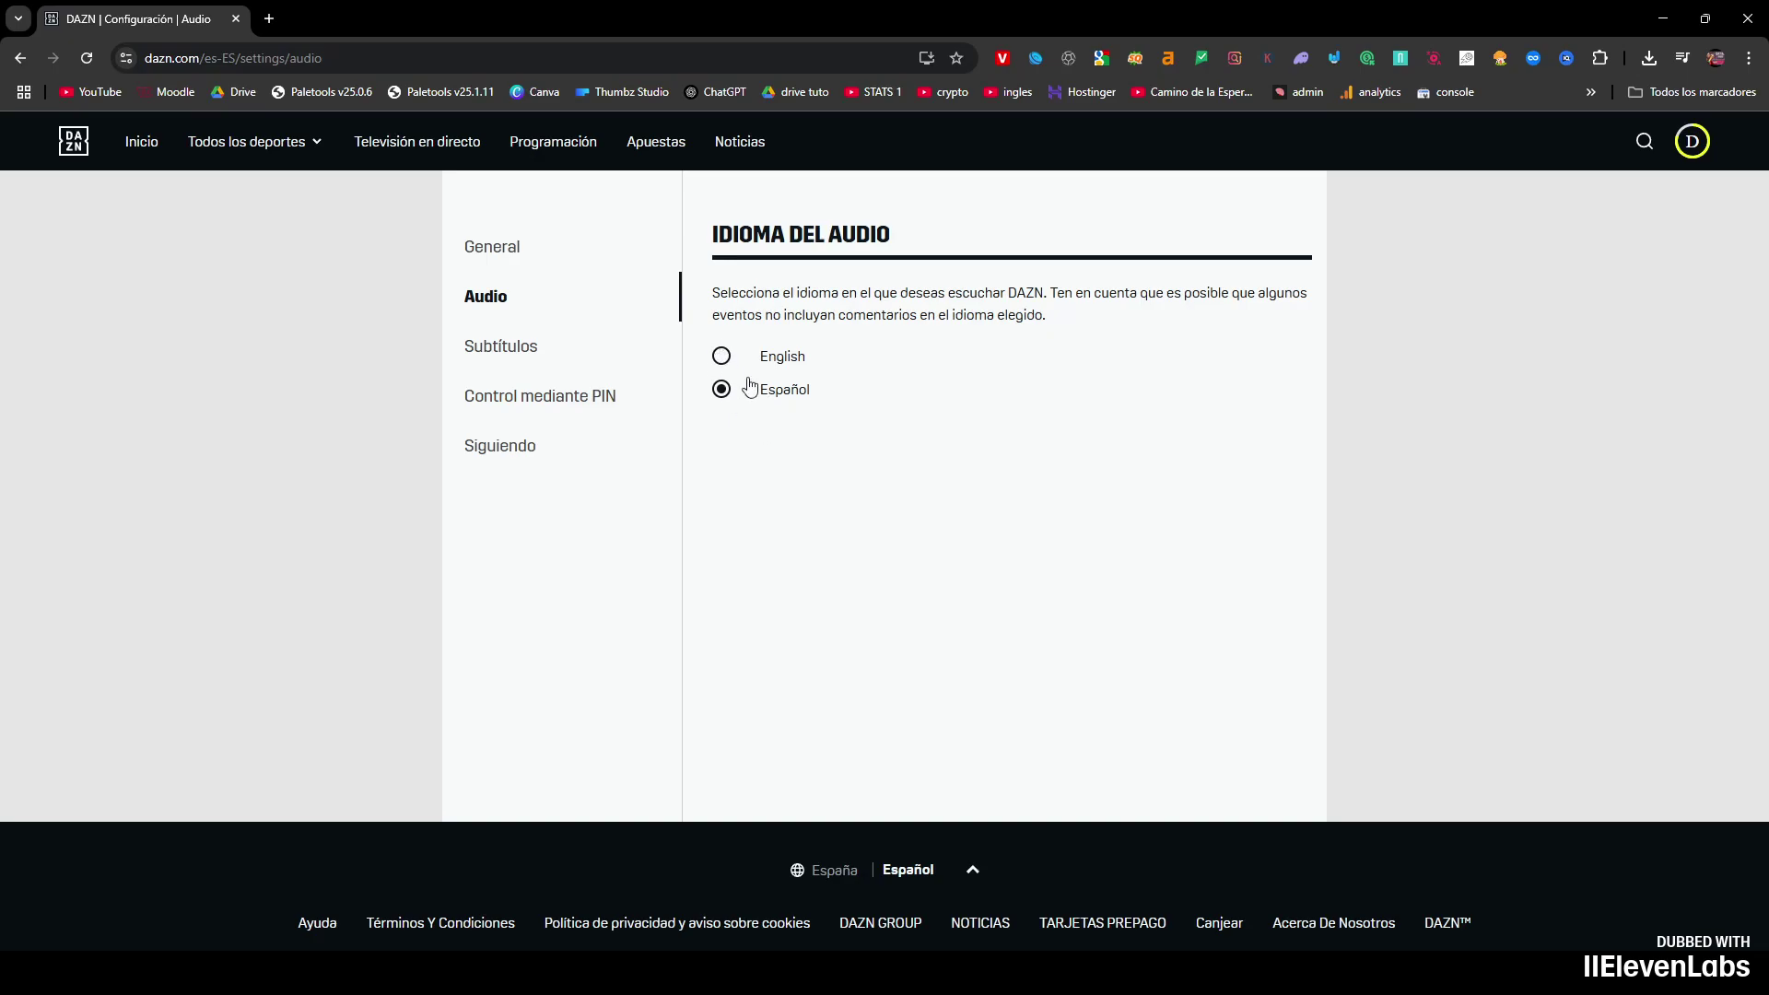